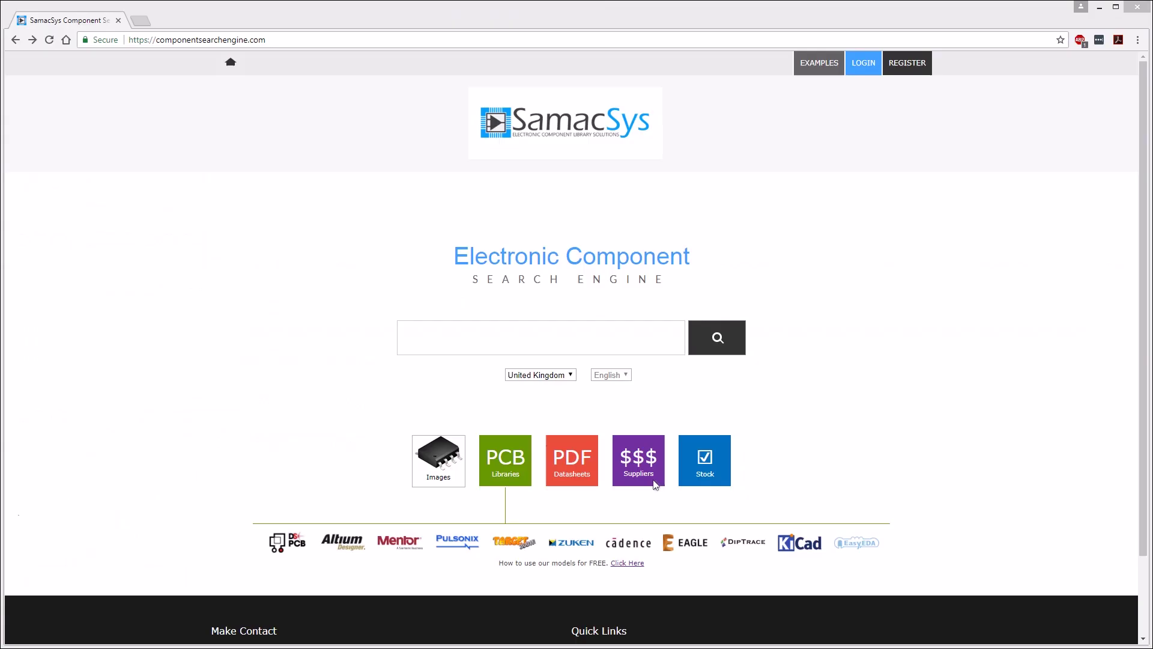
scroll(633, 491, down, 2)
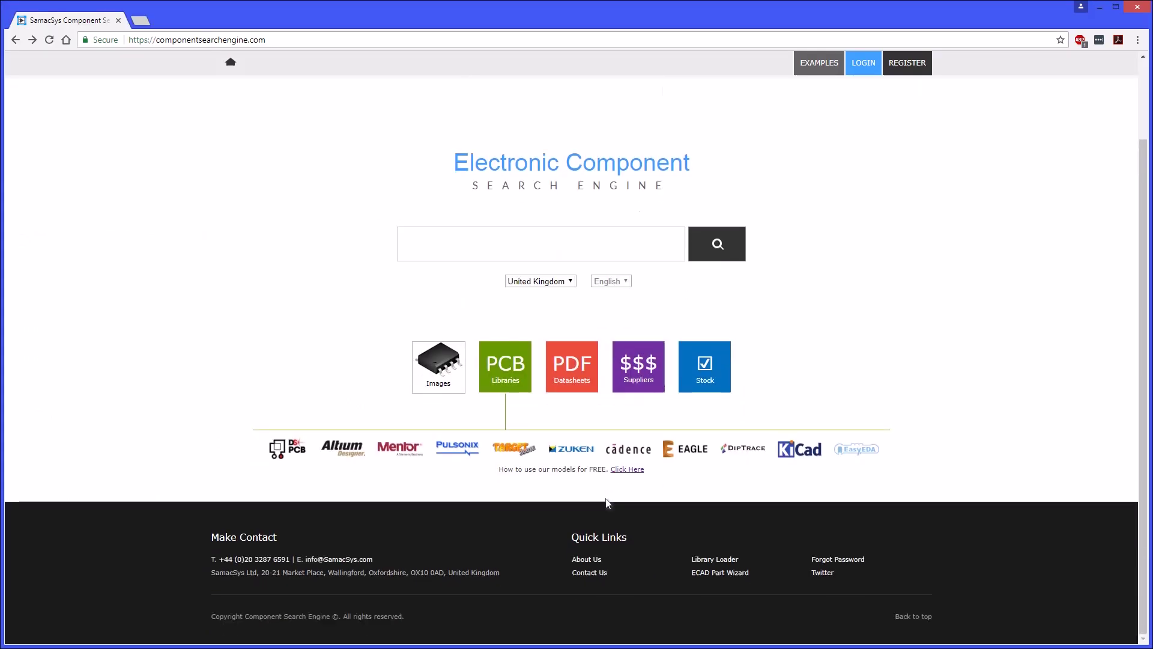
Download the Library Loader installer from the SamacSys PCB Libraries page
click(707, 564)
click(789, 276)
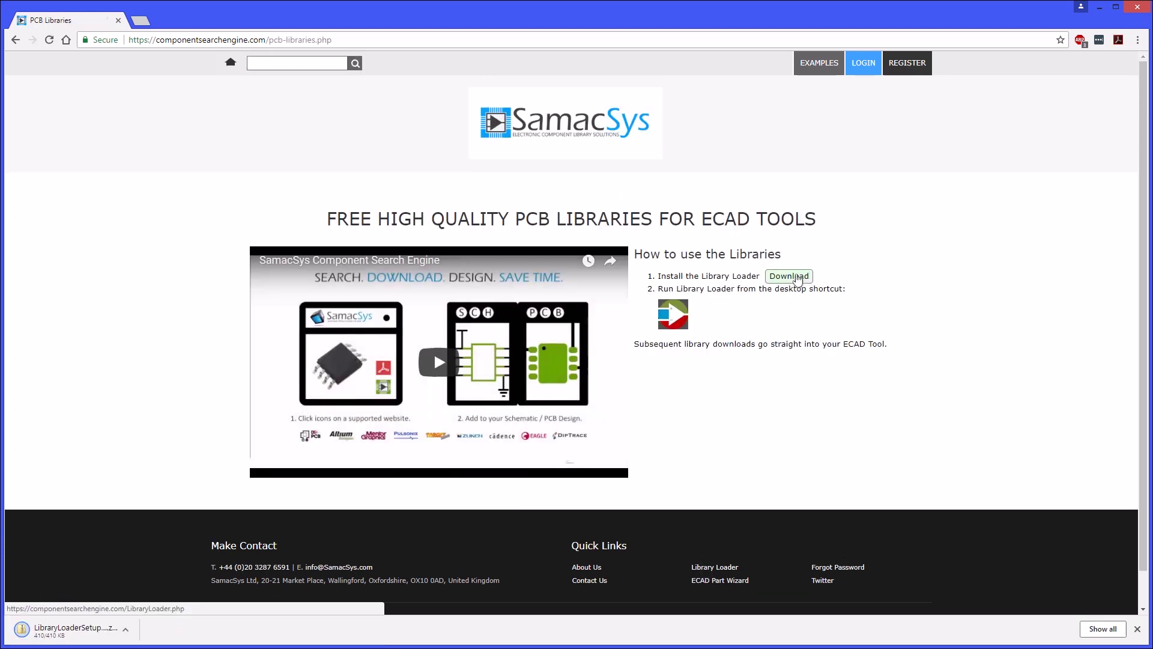
Run the downloaded Library Loader installer and complete the setup wizard
click(90, 630)
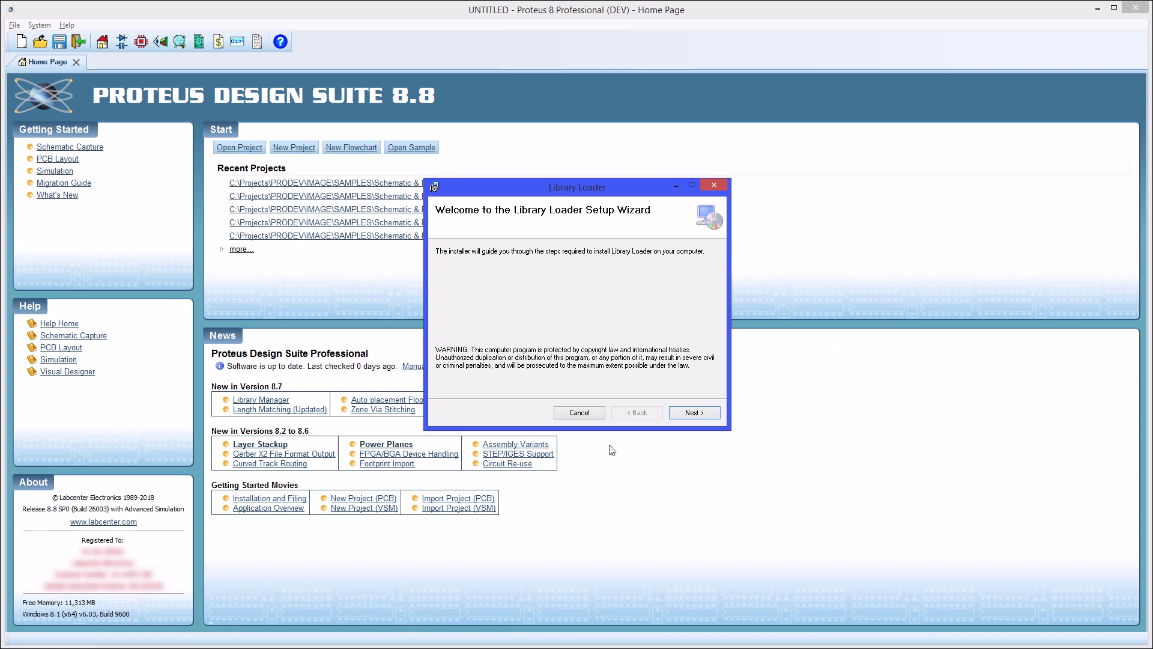
click(688, 412)
click(687, 412)
click(688, 411)
click(687, 412)
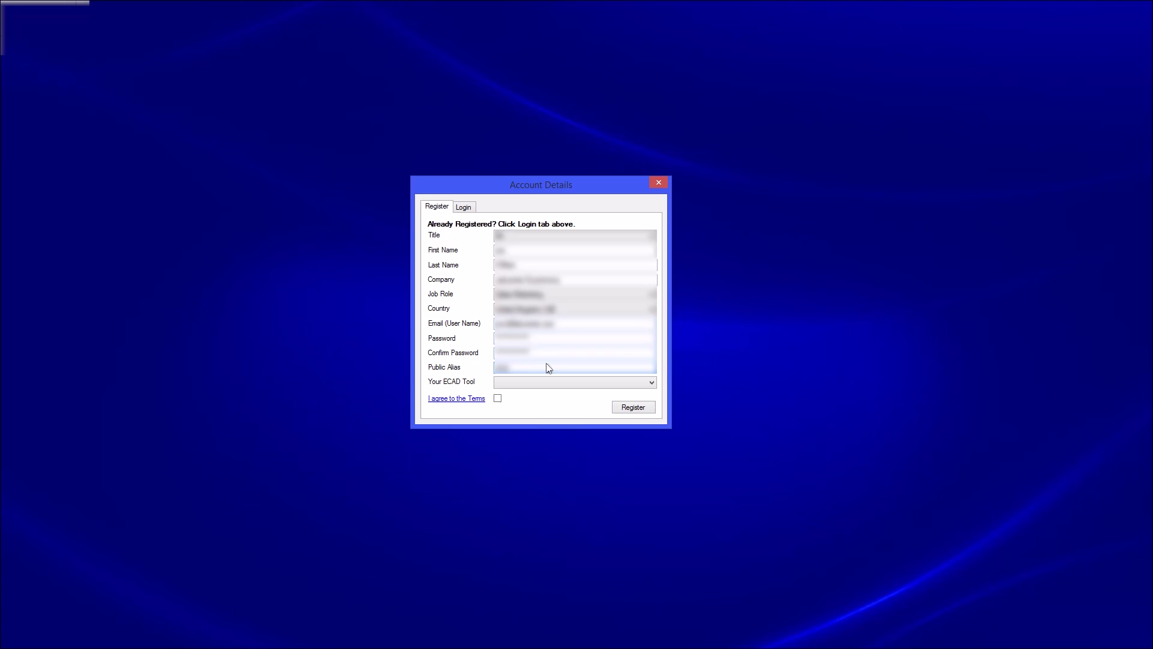
Register the account with Proteus as the ECAD tool, accepting the terms
click(552, 385)
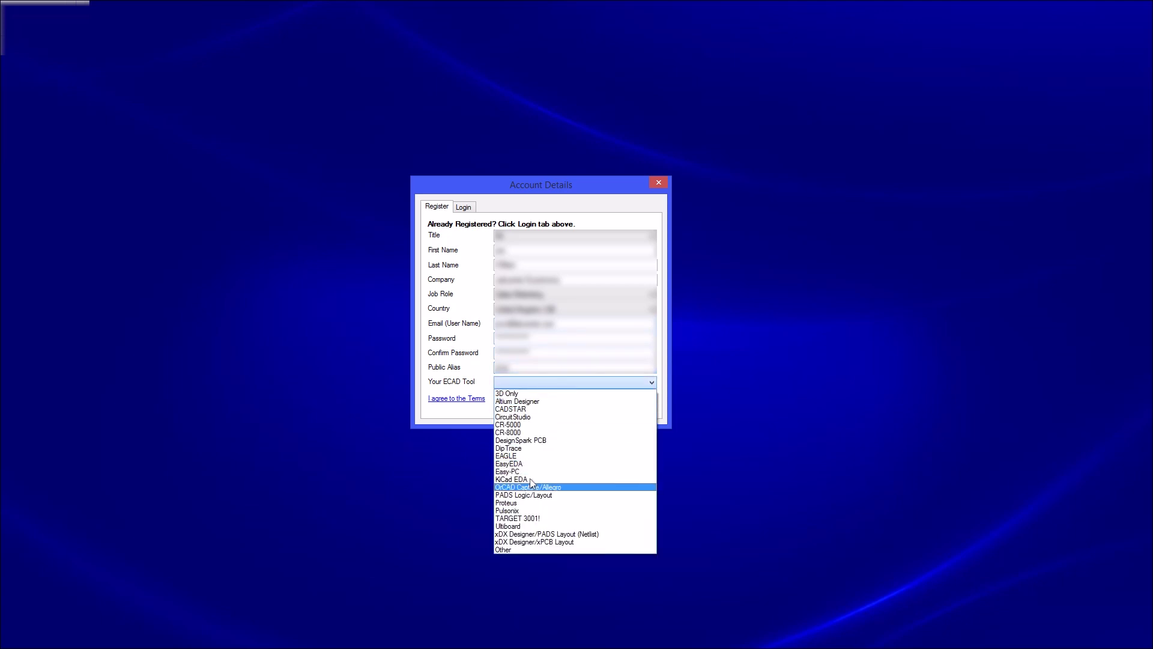
click(520, 503)
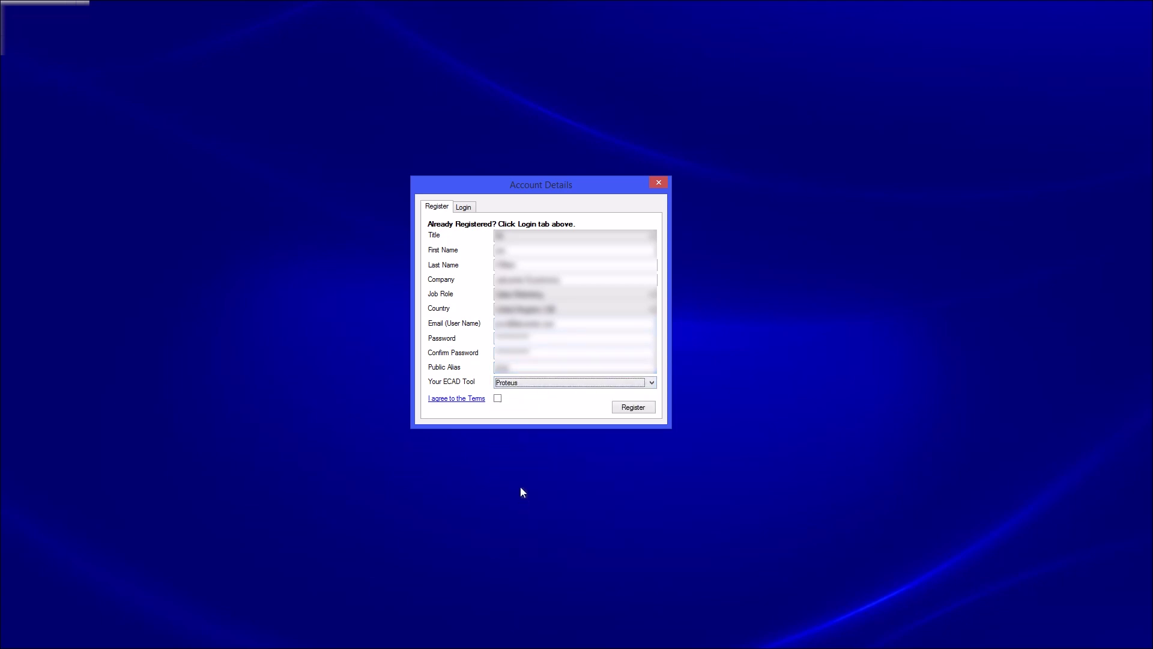
click(497, 399)
click(627, 410)
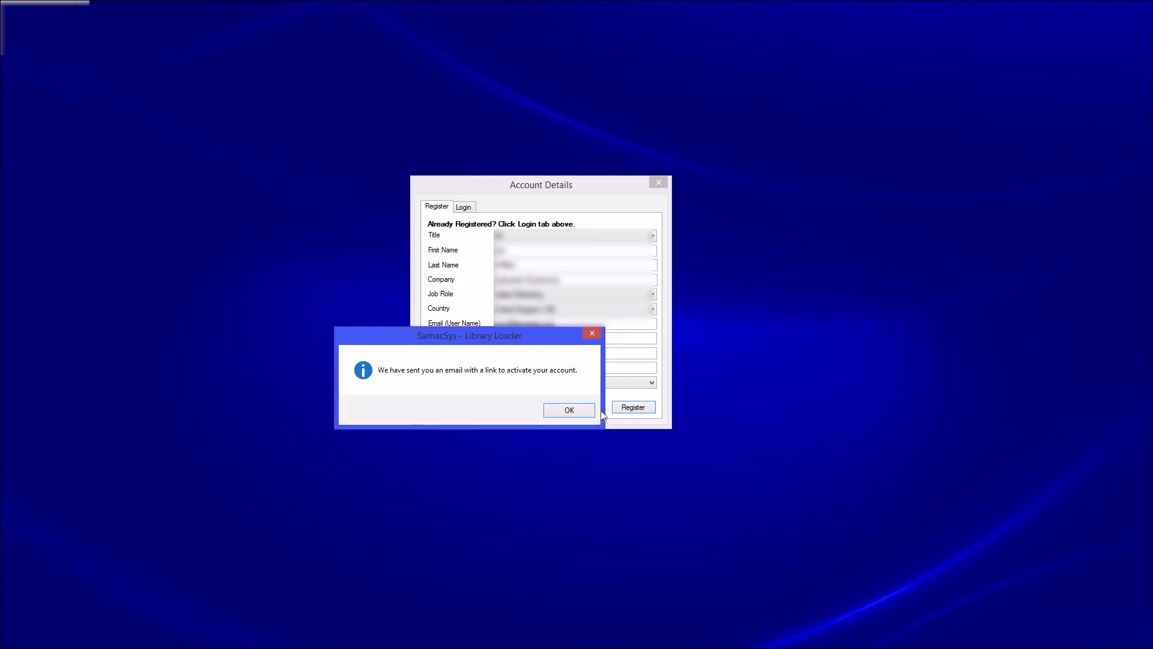
click(578, 415)
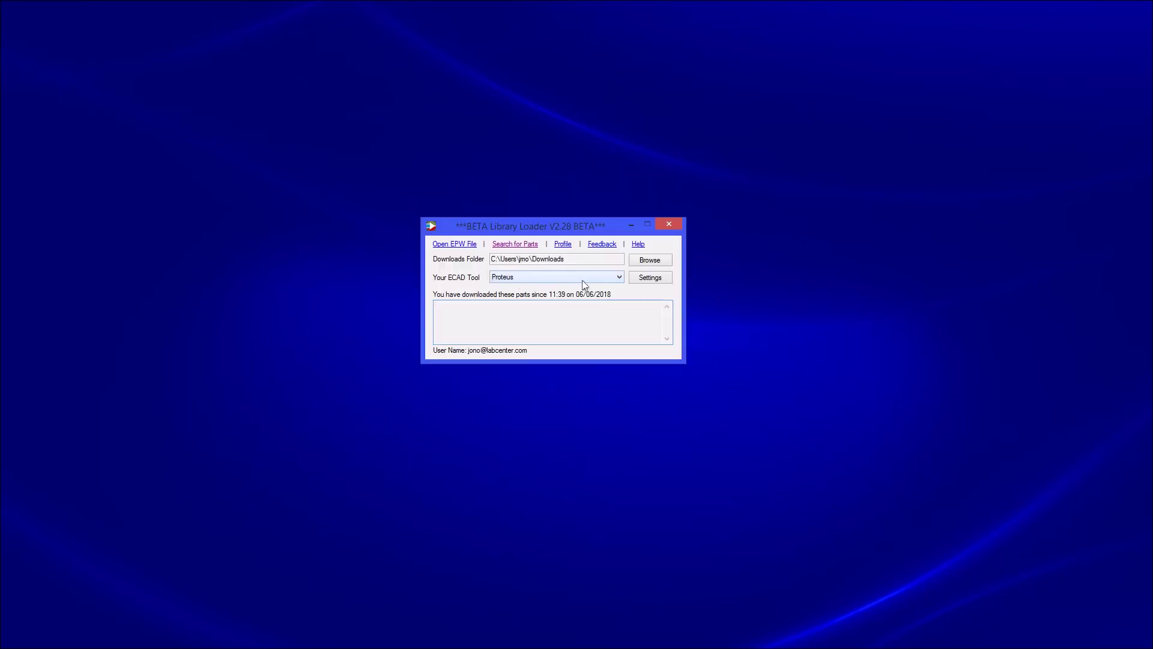
Confirm USERDVC.LIB and USERPKG.LIB as the Proteus device and package libraries
click(664, 280)
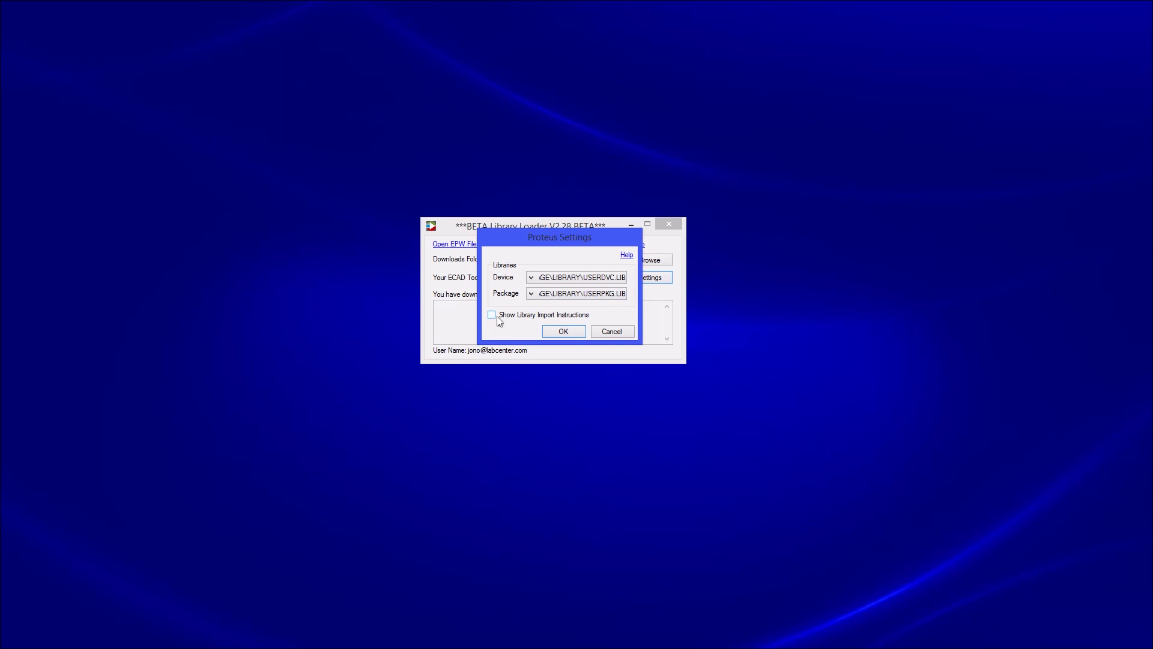
click(559, 332)
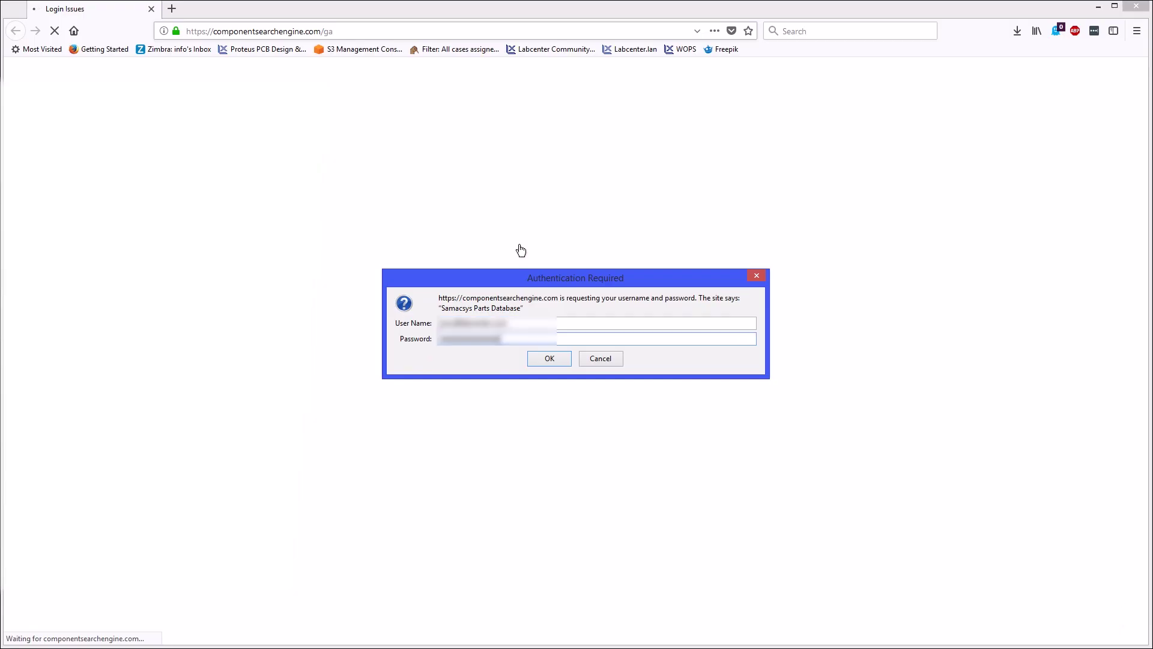
Log in, find STM32F051K4U7 under 'STM32F051', and save LIB_STM32F051K4U7.zip
key(Return)
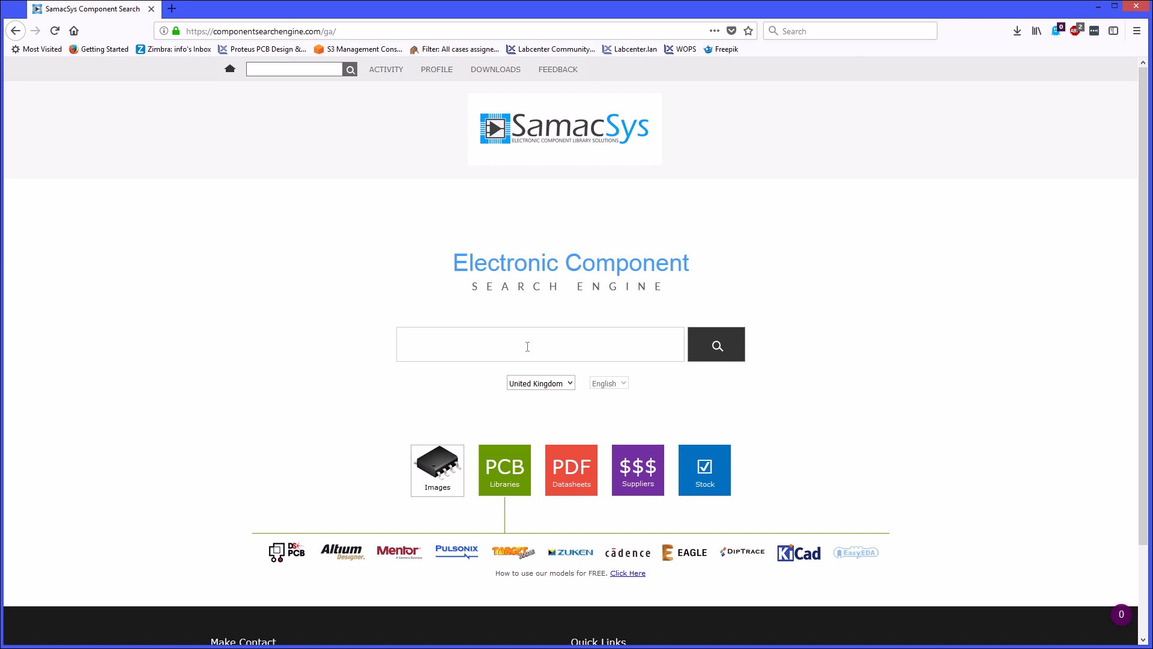
text(STM32F051)
click(715, 345)
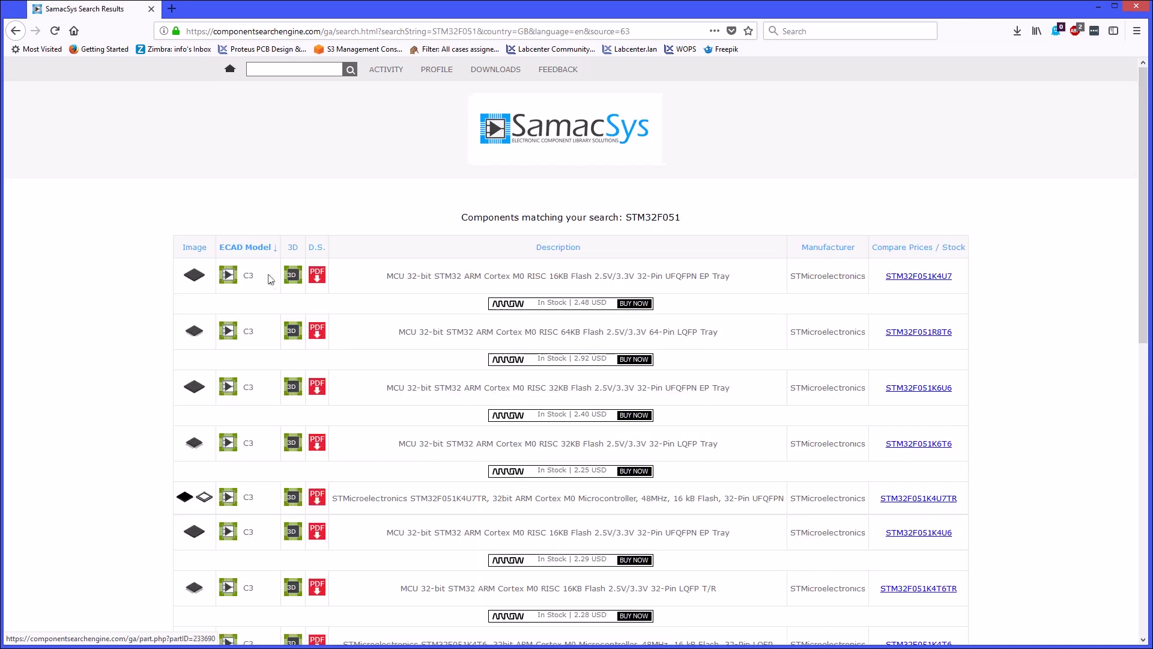
click(228, 278)
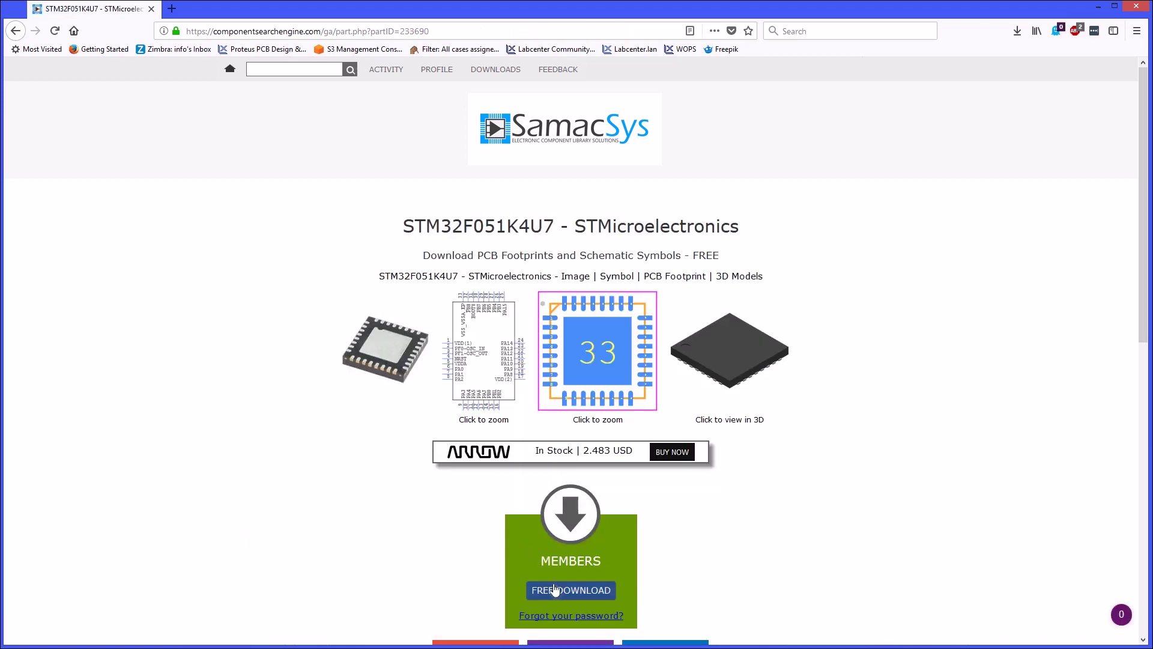
click(570, 590)
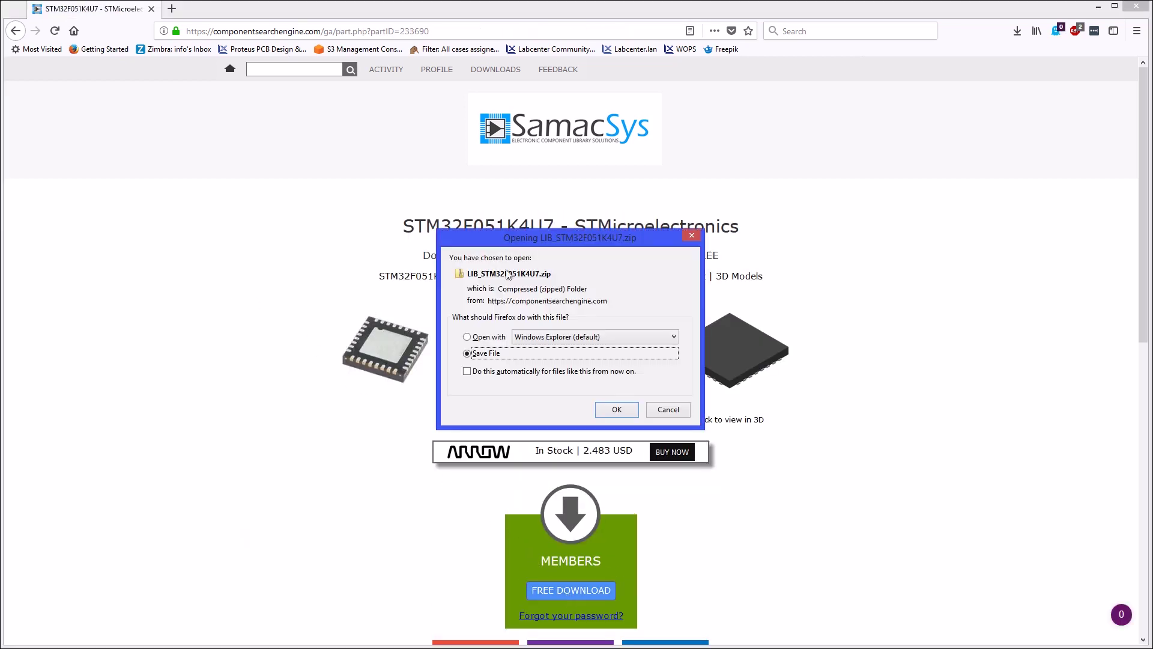
click(616, 410)
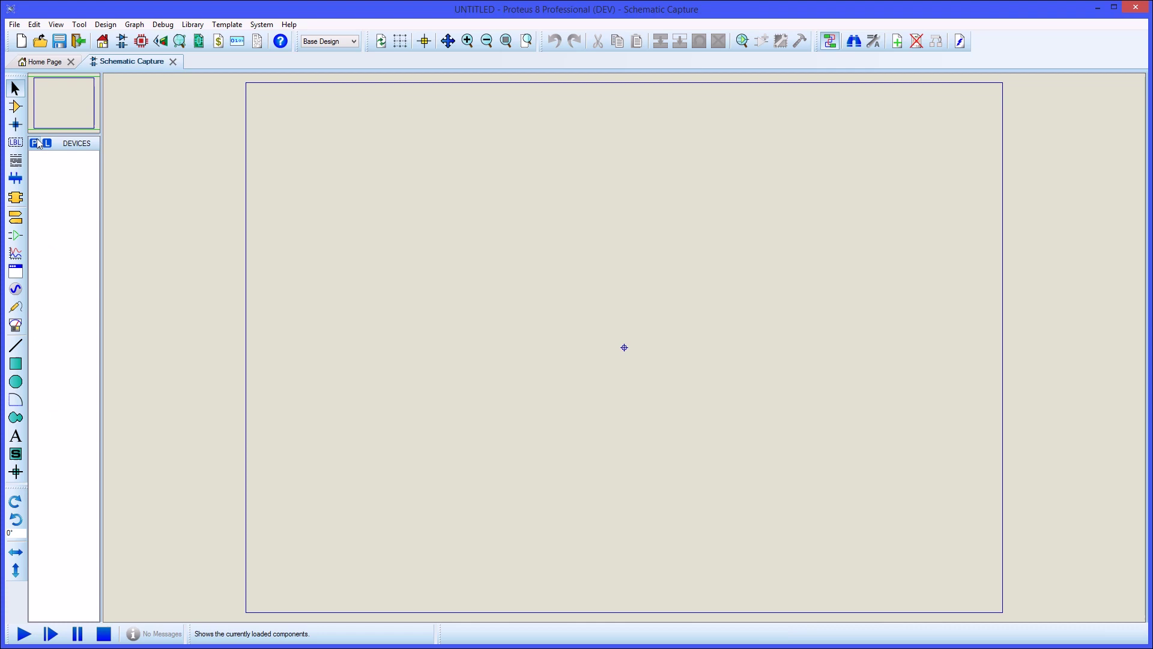
Place the STM32F051K4U7 device as U1 on the schematic sheet
click(34, 143)
text(STM32F051)
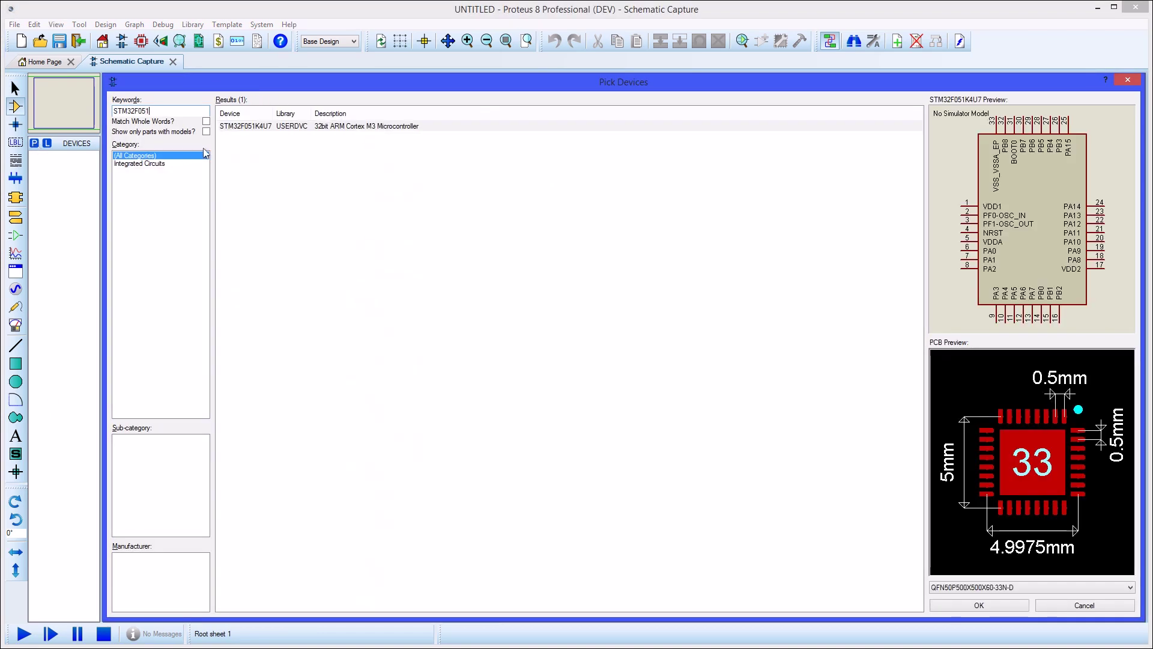
click(241, 127)
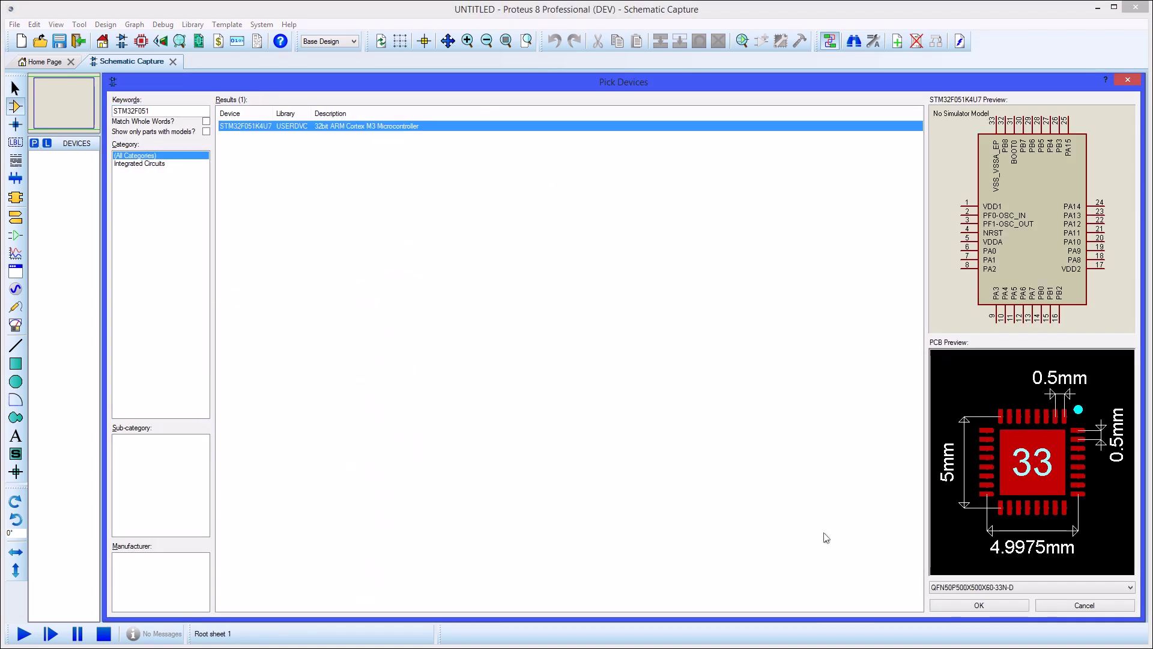
click(945, 607)
click(509, 287)
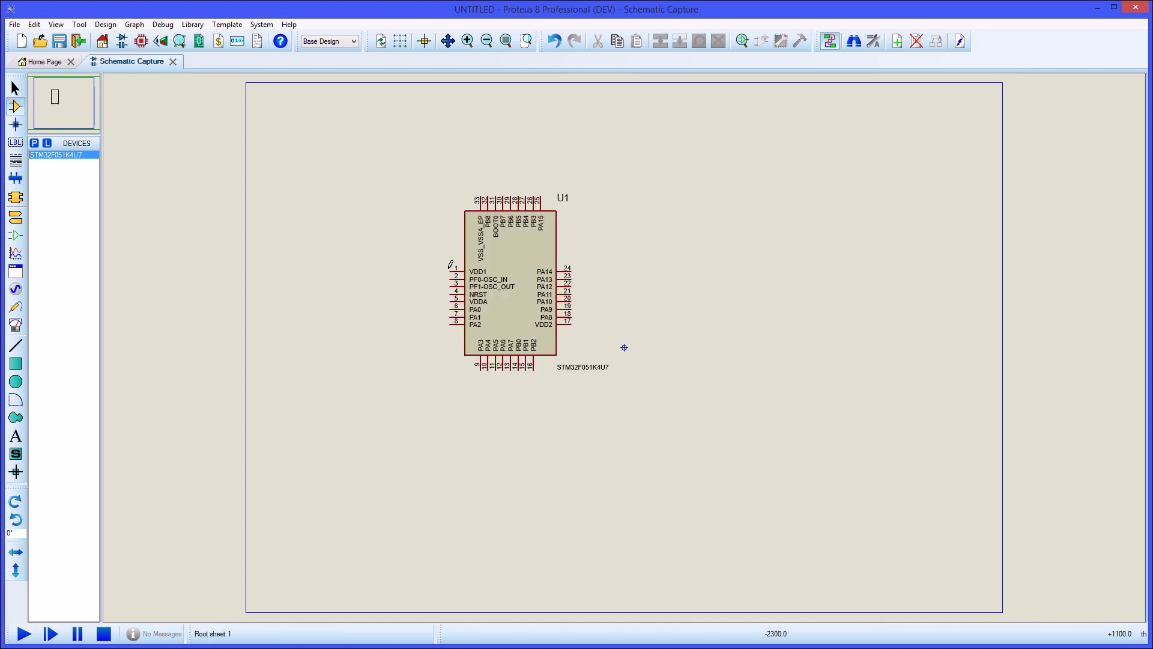
Draw a rectangular Board Edge outline in PCB Layout and place U1's footprint inside
click(141, 41)
click(43, 634)
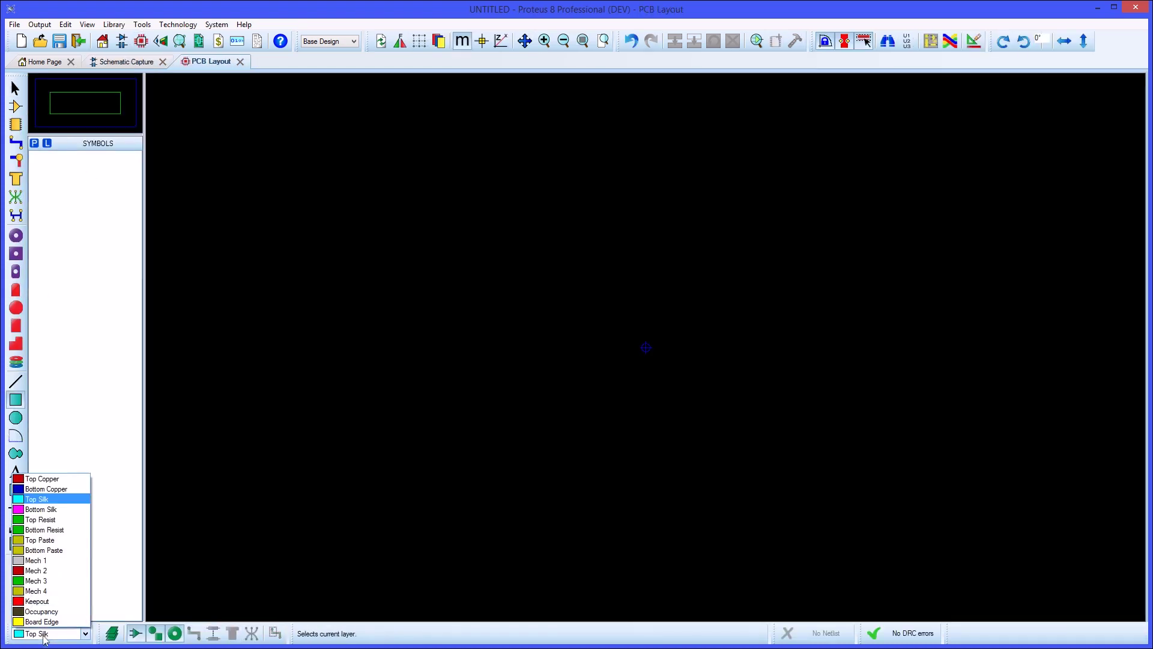
drag(385, 217, 932, 506)
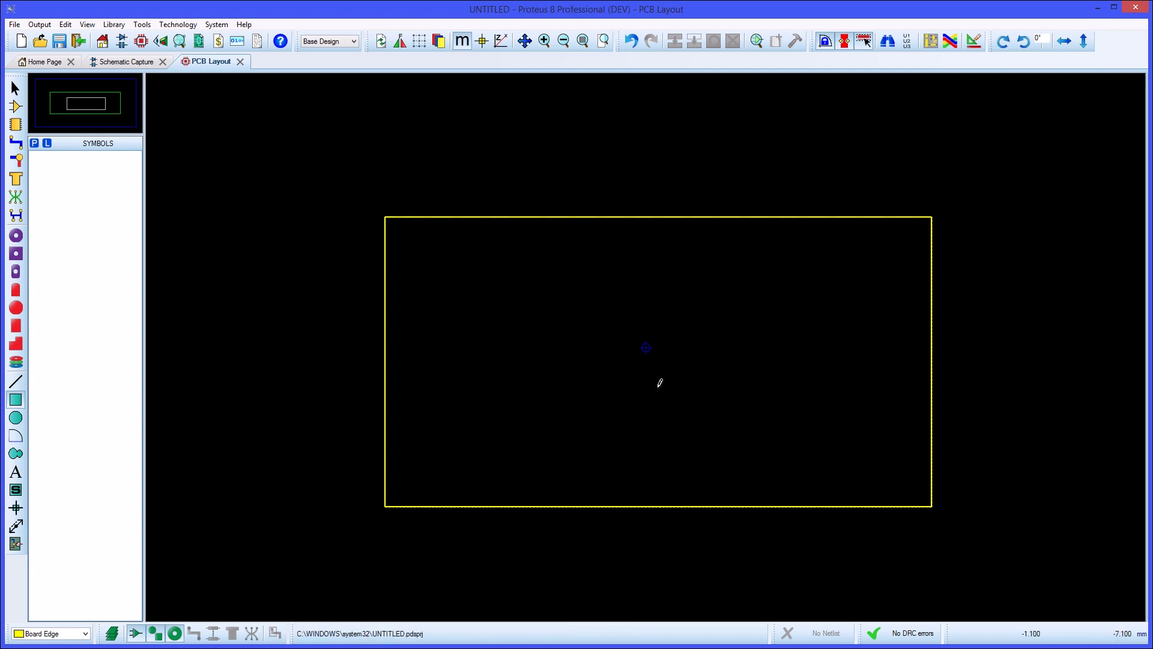
click(15, 106)
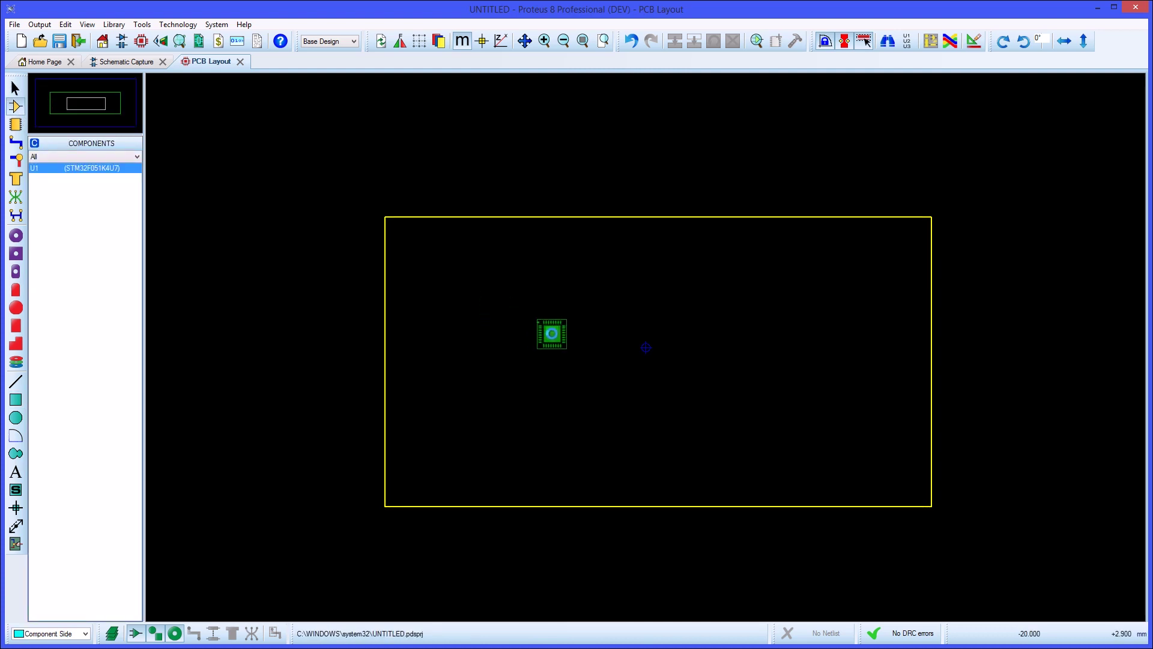
click(551, 333)
scroll(643, 343, up, 1)
scroll(479, 306, up, 1)
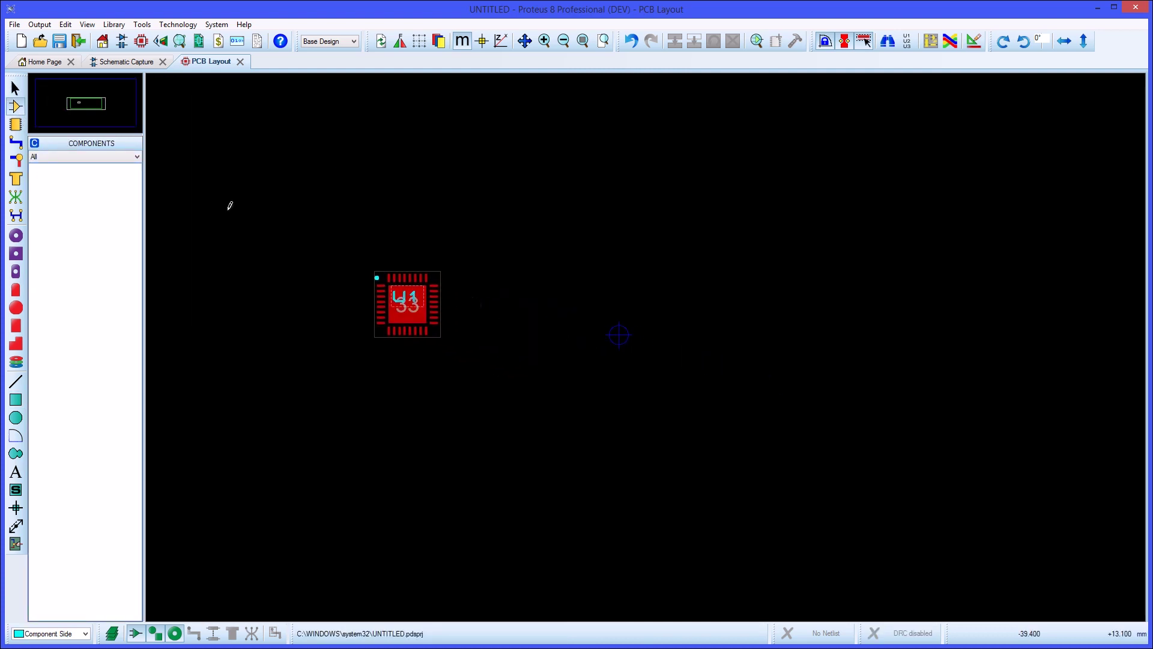
Check and accept the 3D STEP model of the placed U1 chip
key(Escape)
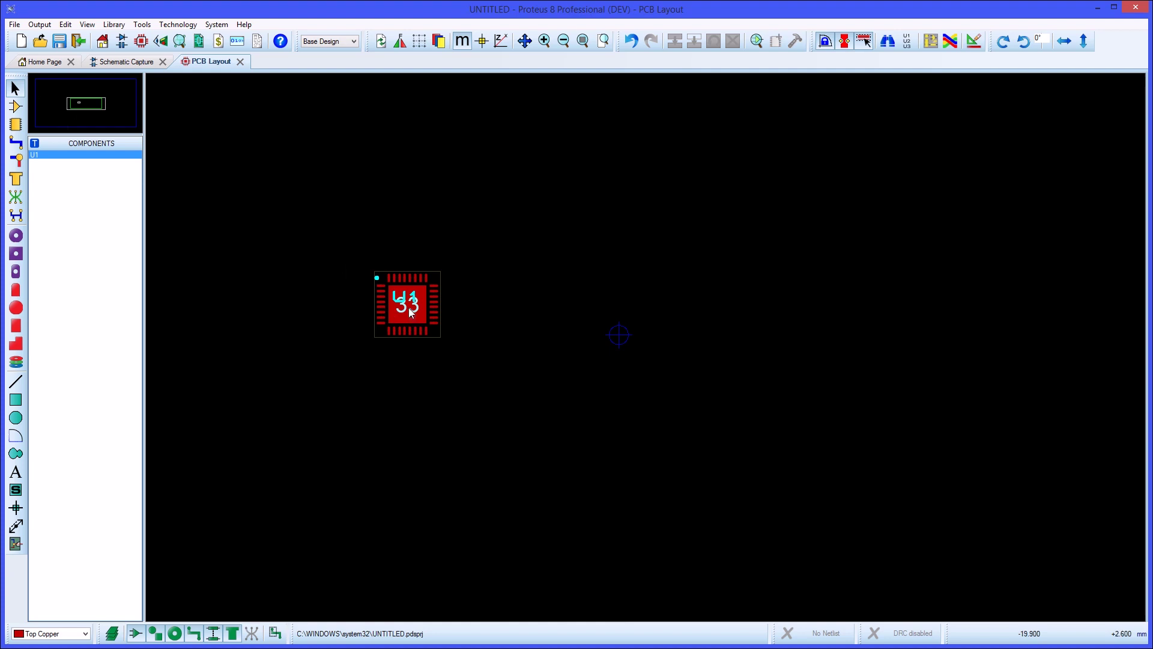
right_click(408, 311)
click(468, 602)
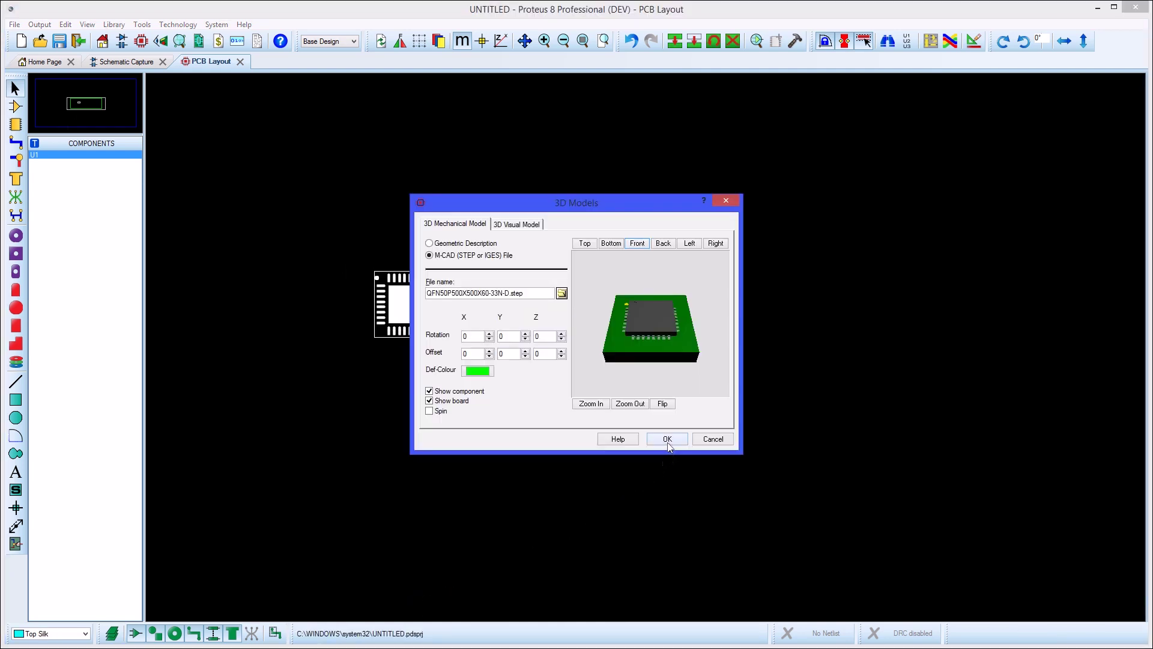
click(668, 440)
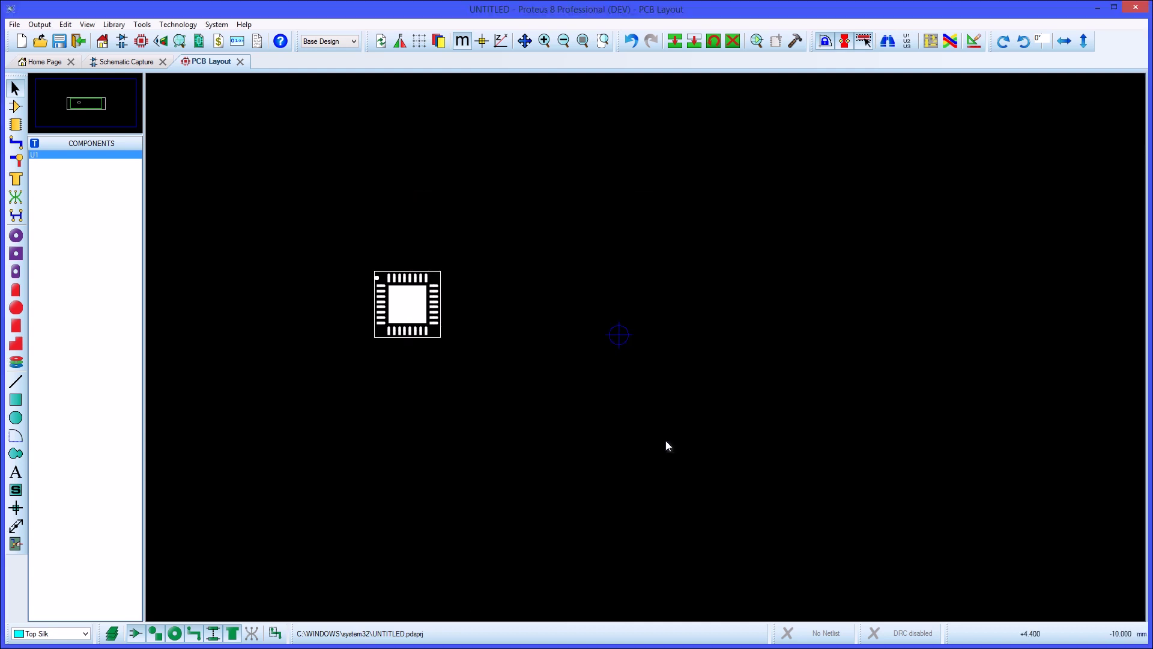
Search 'enc28j60' and save the ENC28J60-I/SP library zip to Downloads
click(139, 62)
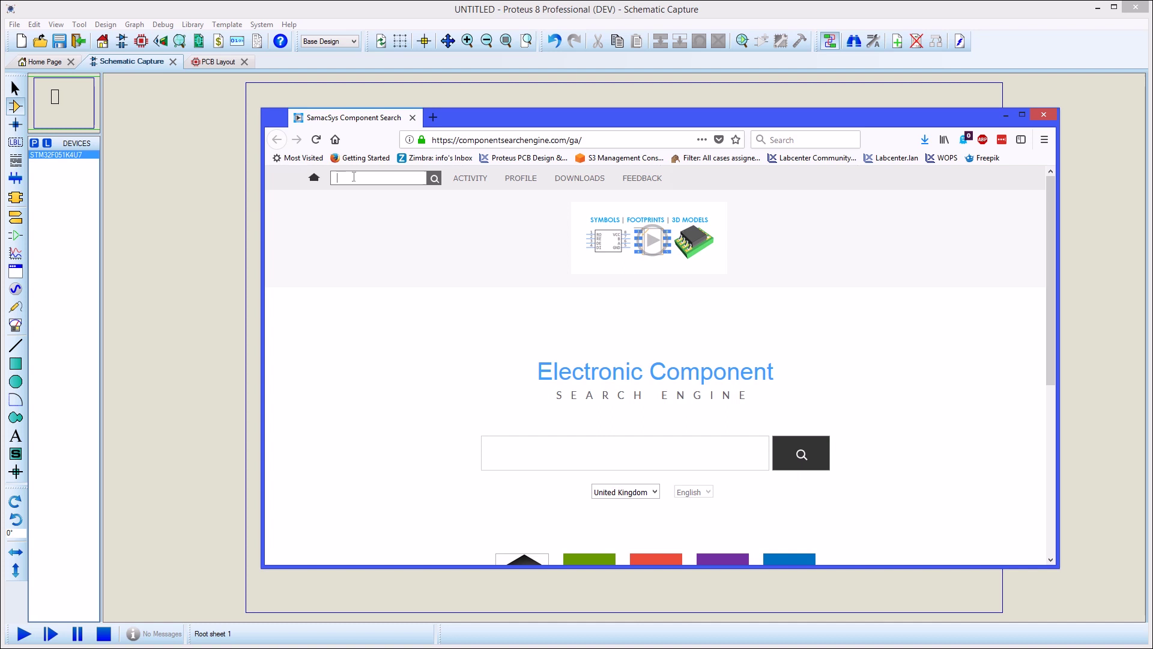
text(enc28j60)
key(Return)
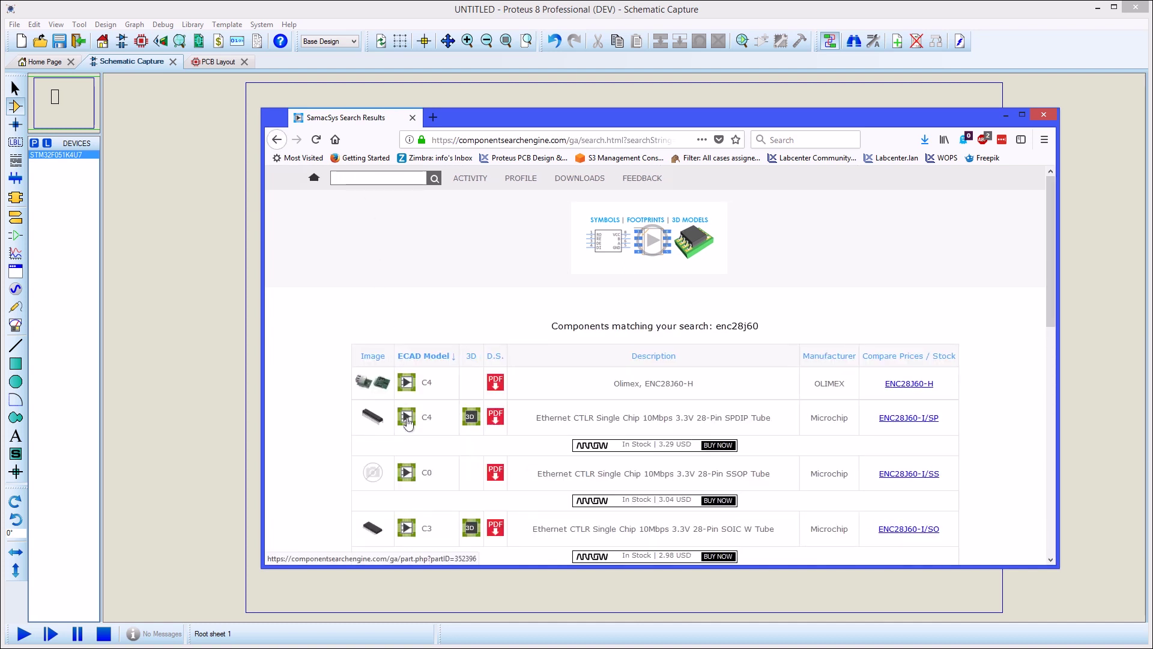
click(407, 417)
scroll(644, 397, down, 3)
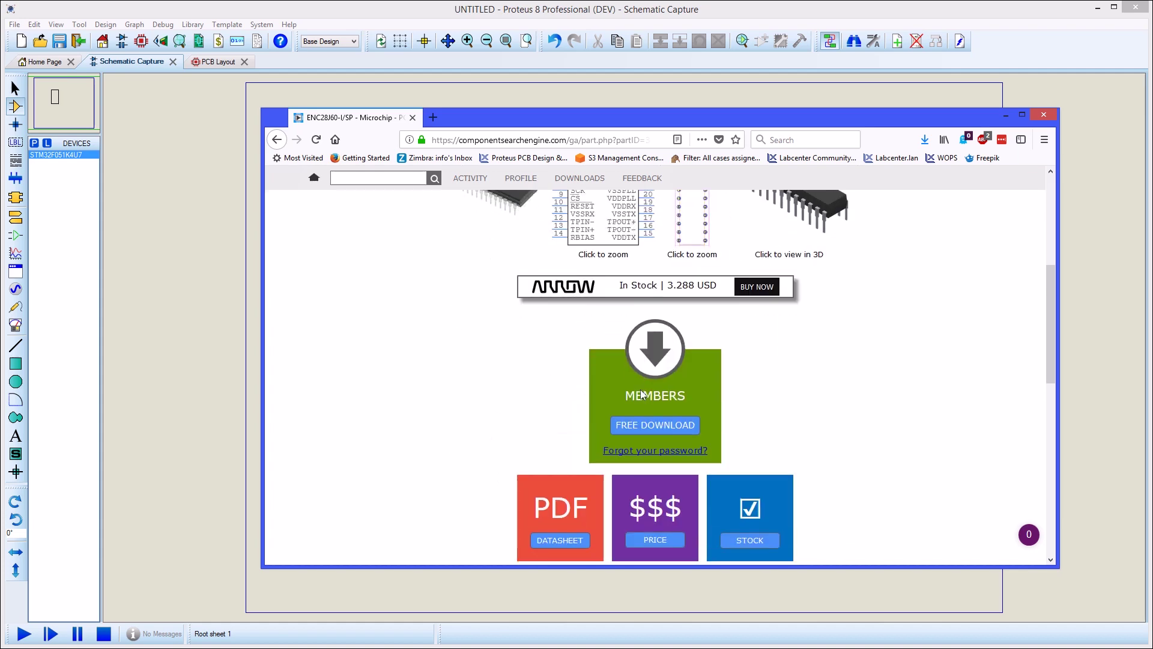
click(652, 422)
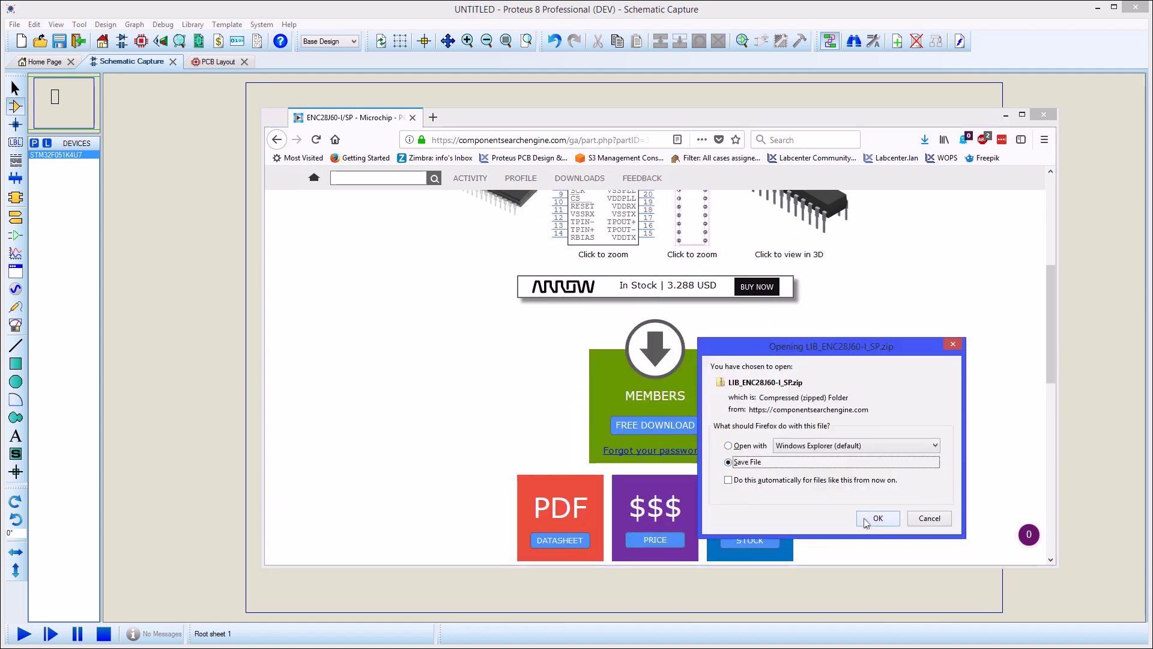
click(874, 519)
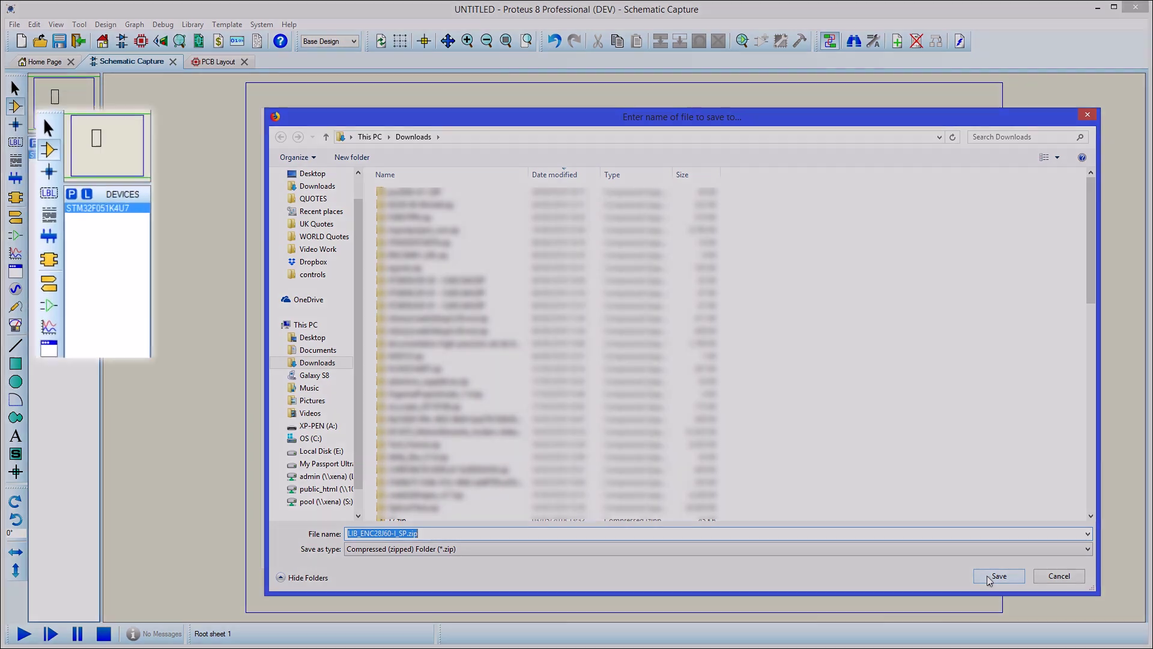
click(988, 578)
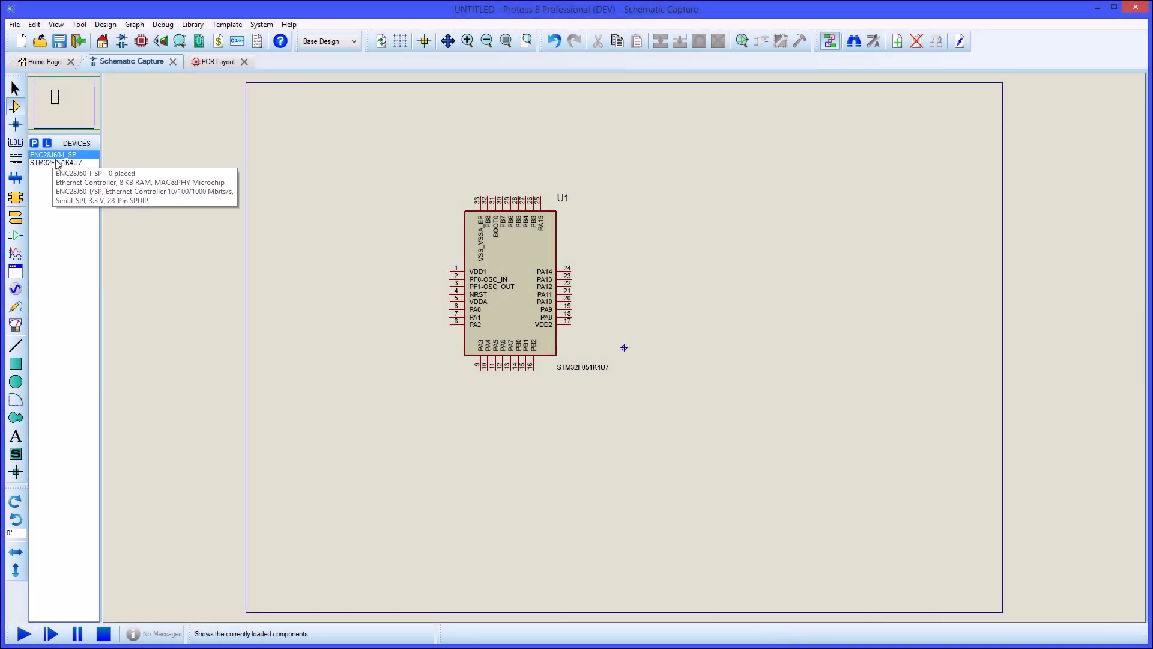
Place ENC28J60-I_SP as U2 right of U1, and its DIP28 footprint on the board
click(731, 270)
click(732, 244)
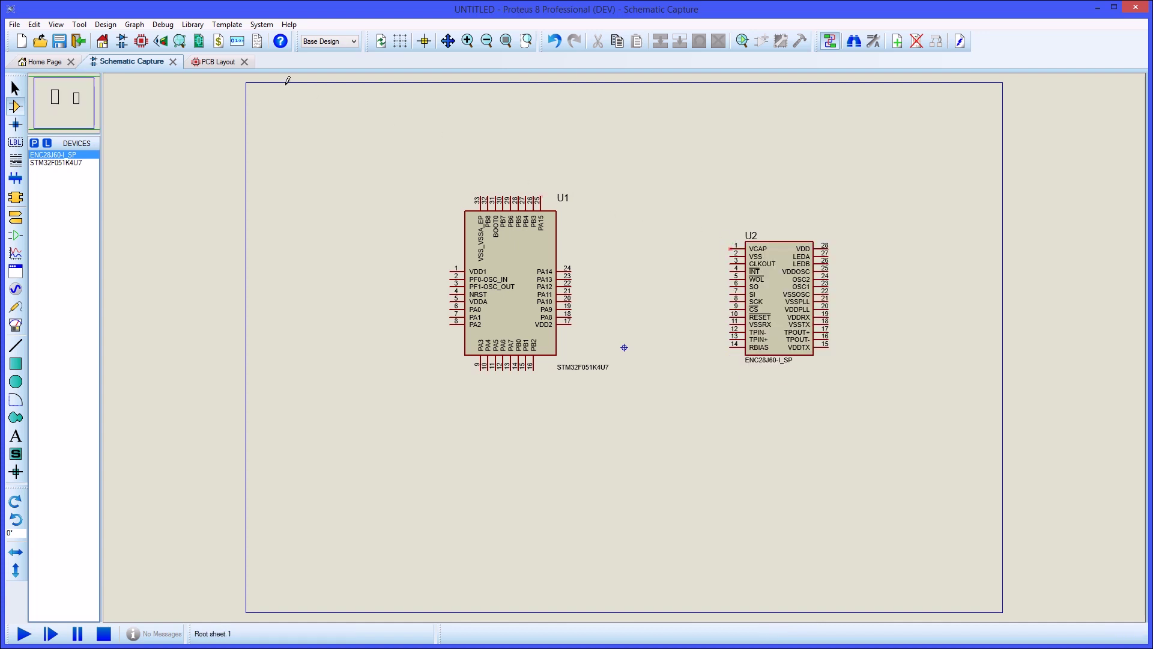
click(217, 61)
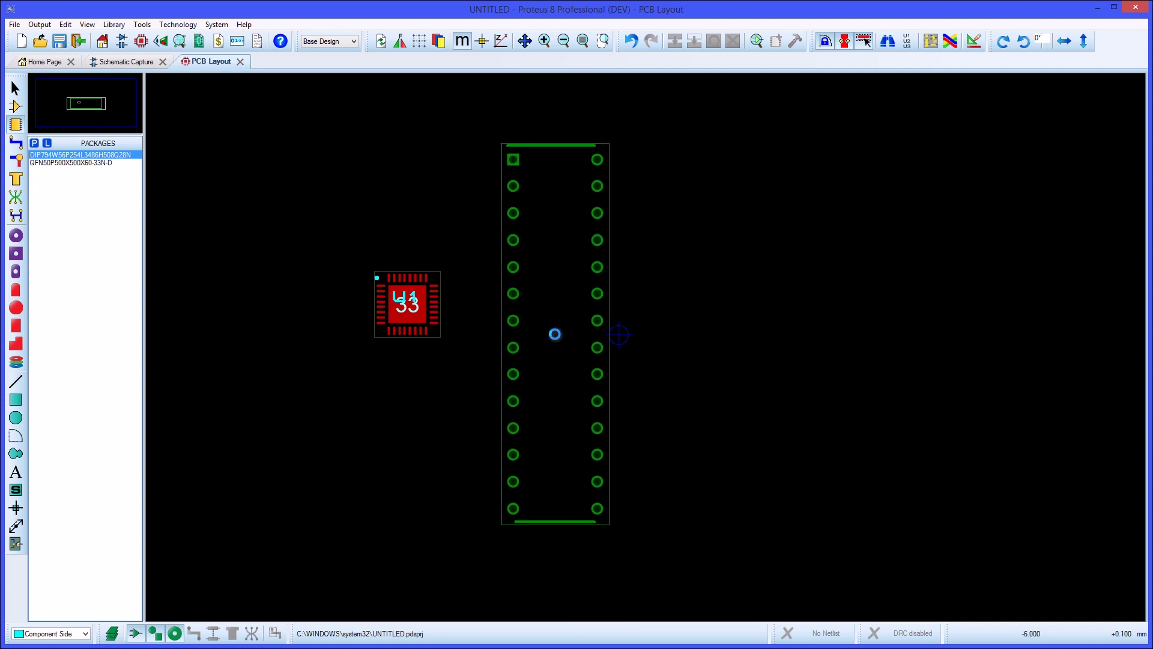
click(555, 335)
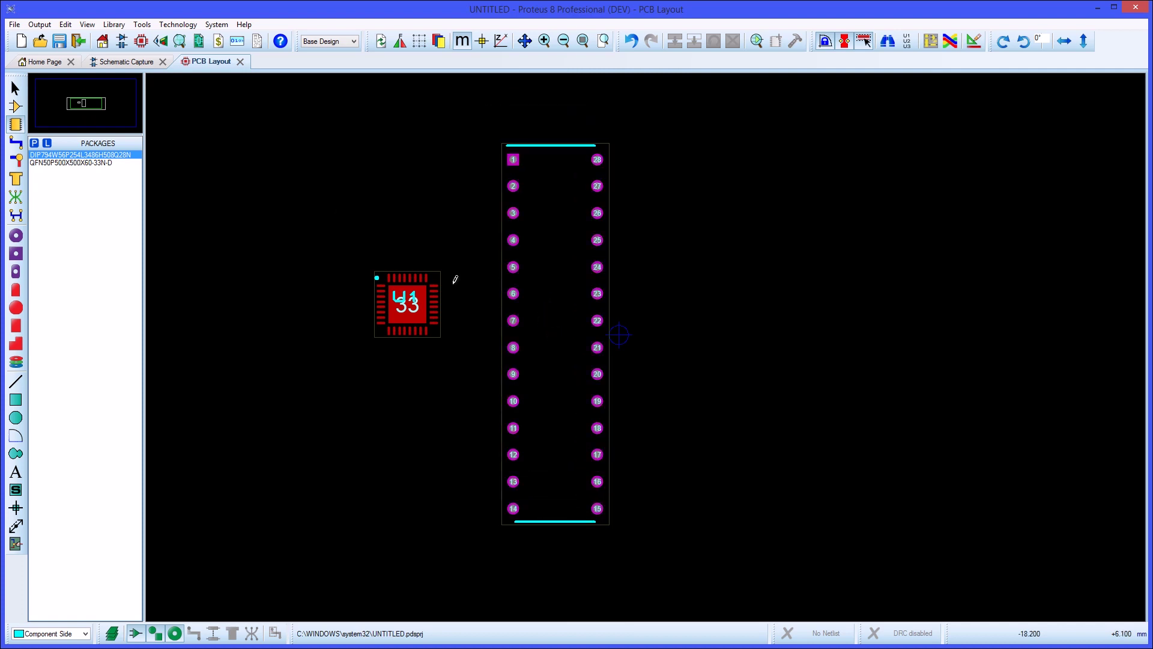
View both chips on the board in the 3D Visualizer, moving closer
click(161, 41)
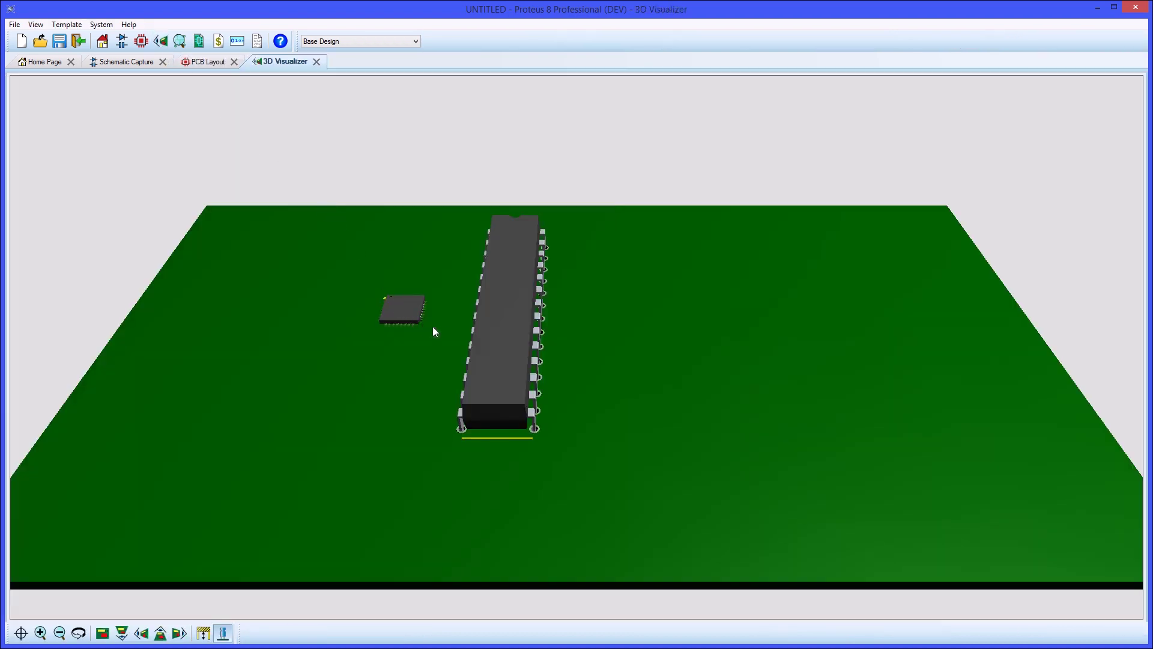
middle_click(460, 337)
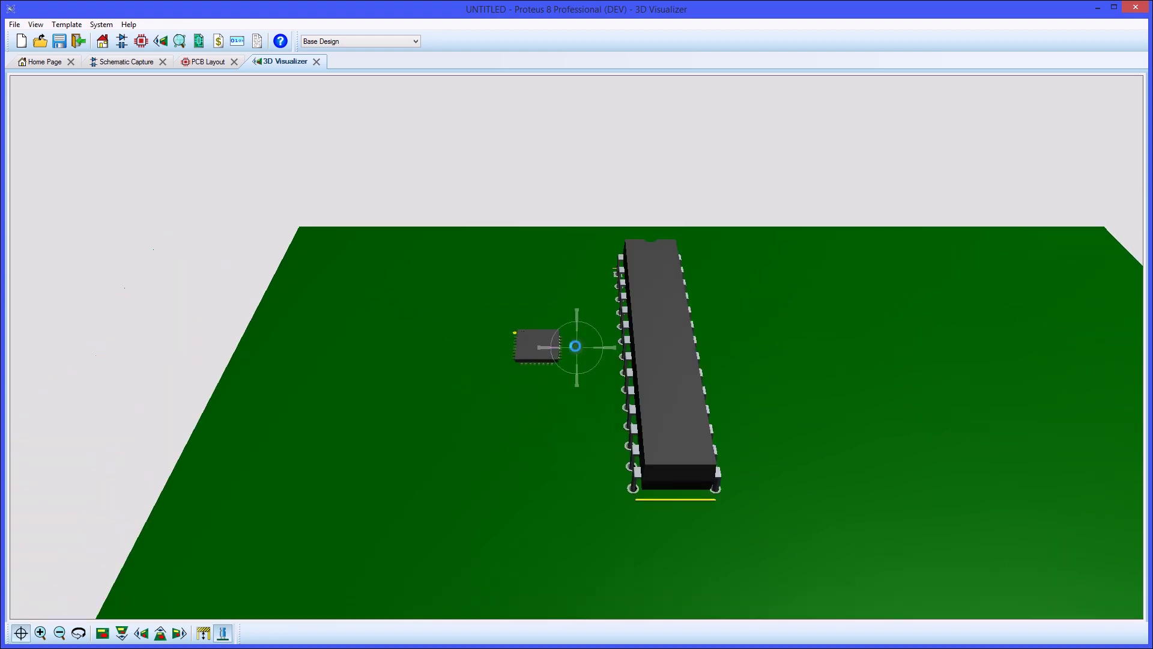
middle_click(575, 347)
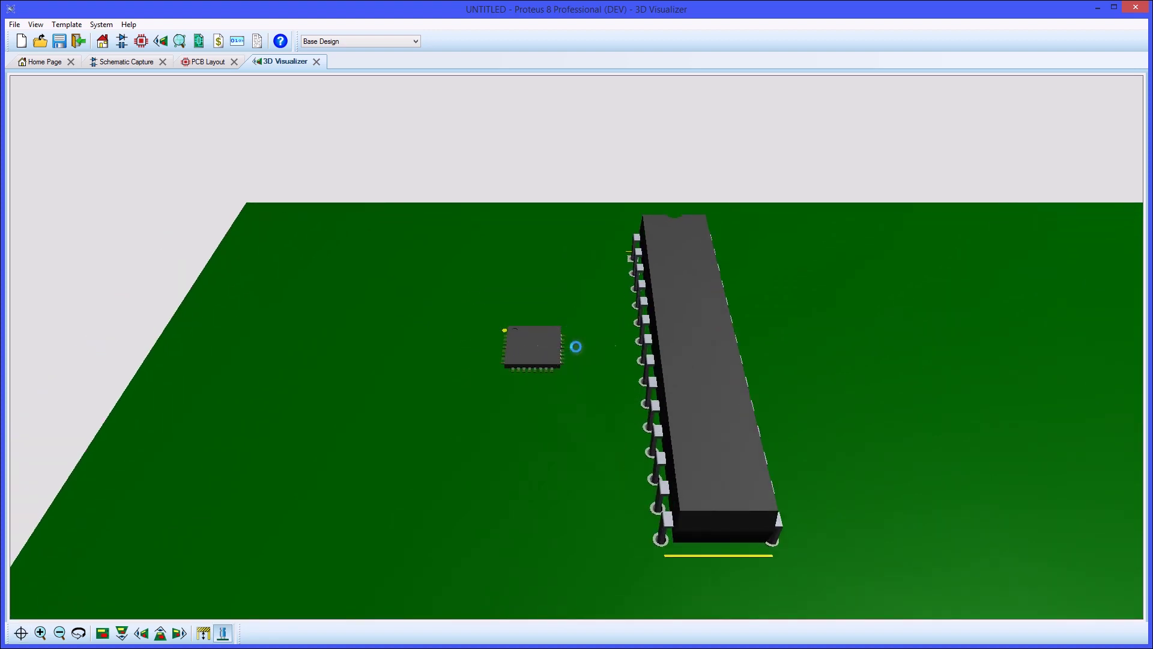